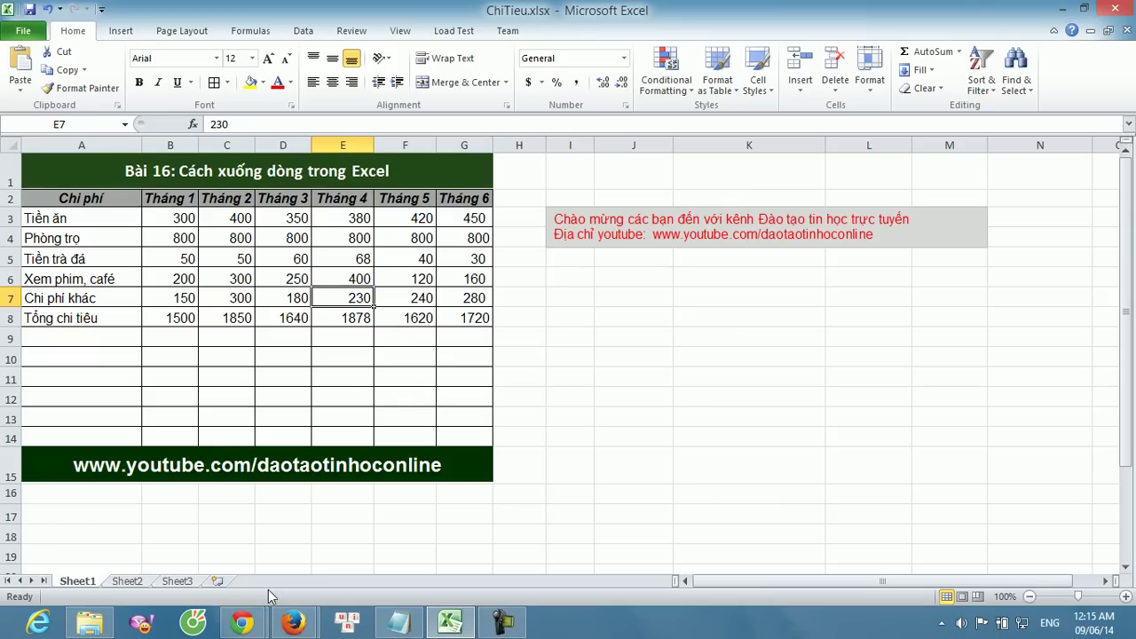
Step: In the browser, view the YouTube channel, select its web address, and go to the table-borders tutorial page
click(240, 622)
click(336, 552)
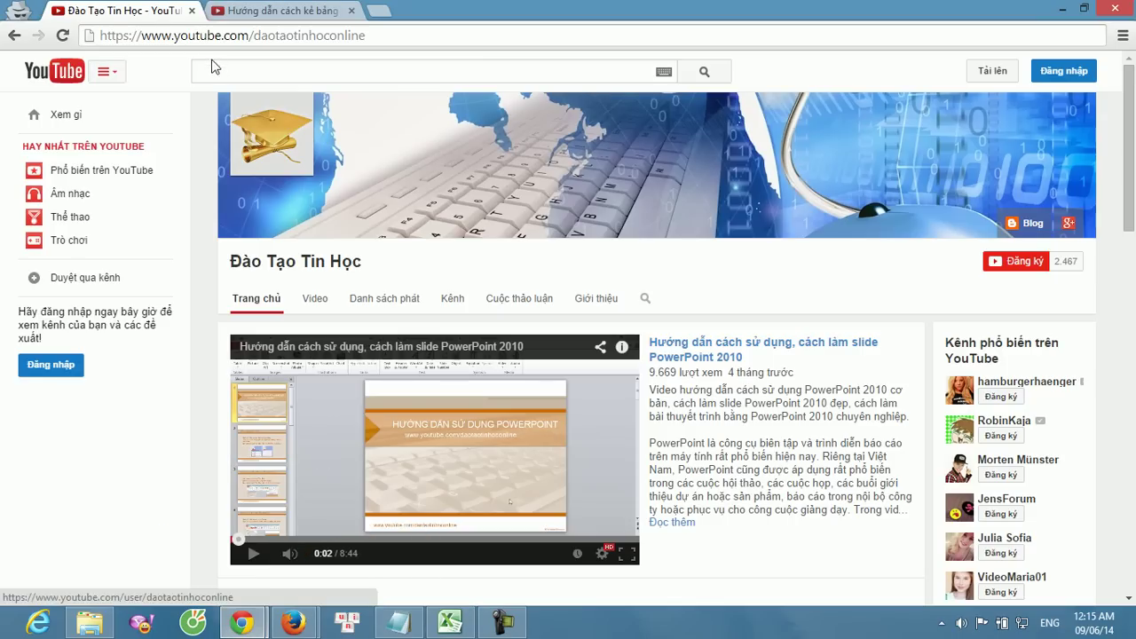
drag(180, 35, 380, 35)
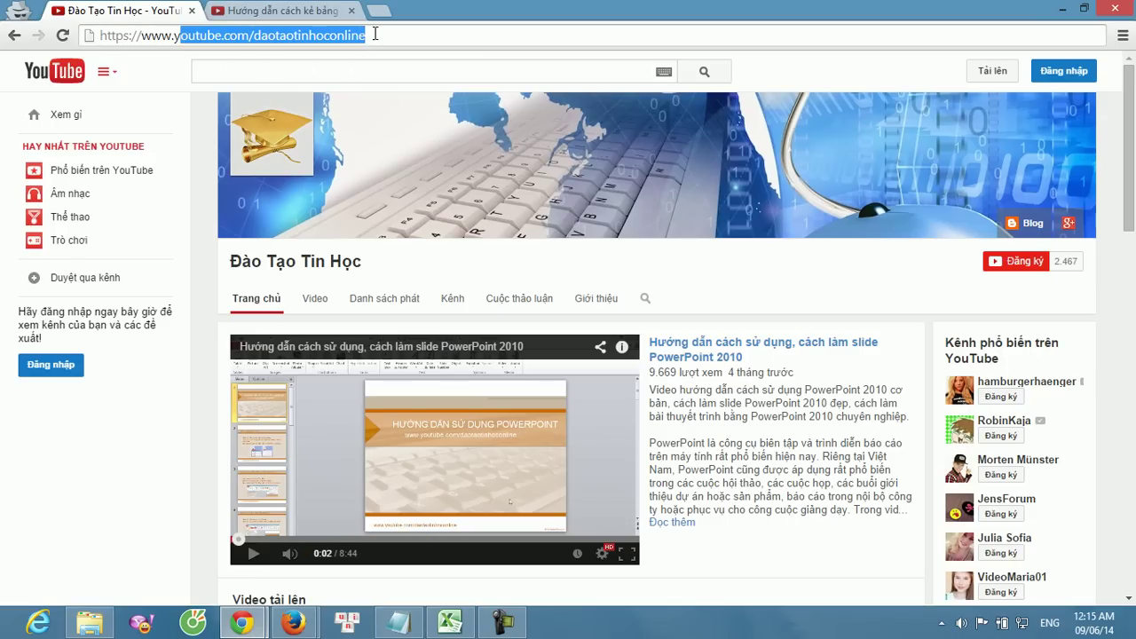
scroll(333, 337, down, 4)
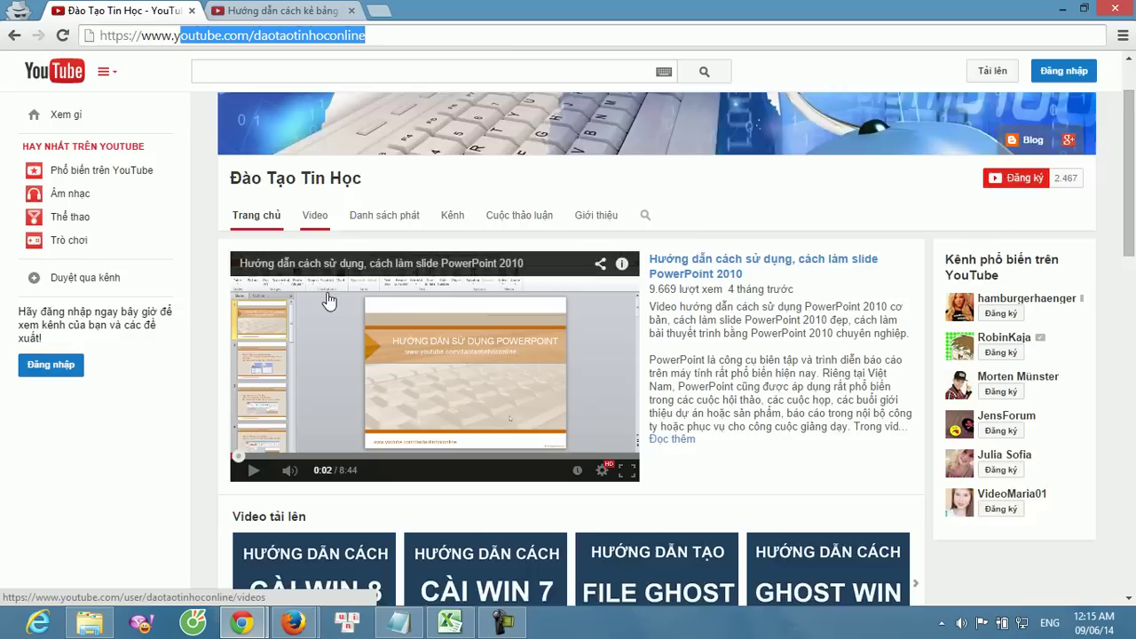
scroll(336, 353, down, 2)
scroll(336, 351, down, 1)
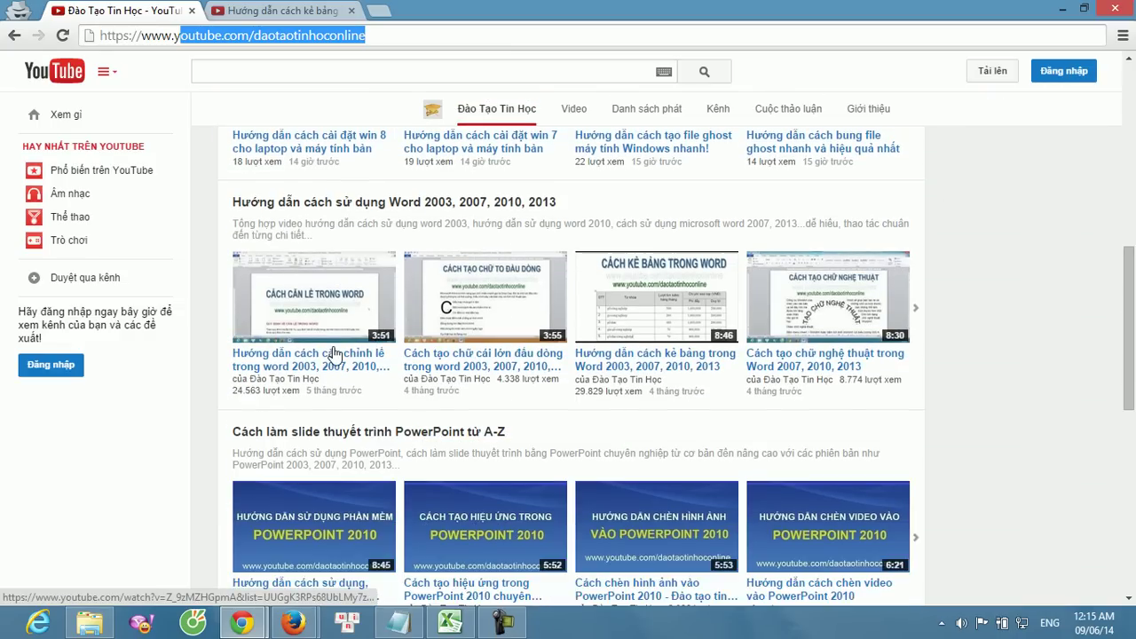
scroll(336, 349, down, 1)
scroll(335, 346, down, 2)
scroll(335, 345, down, 1)
scroll(334, 345, down, 2)
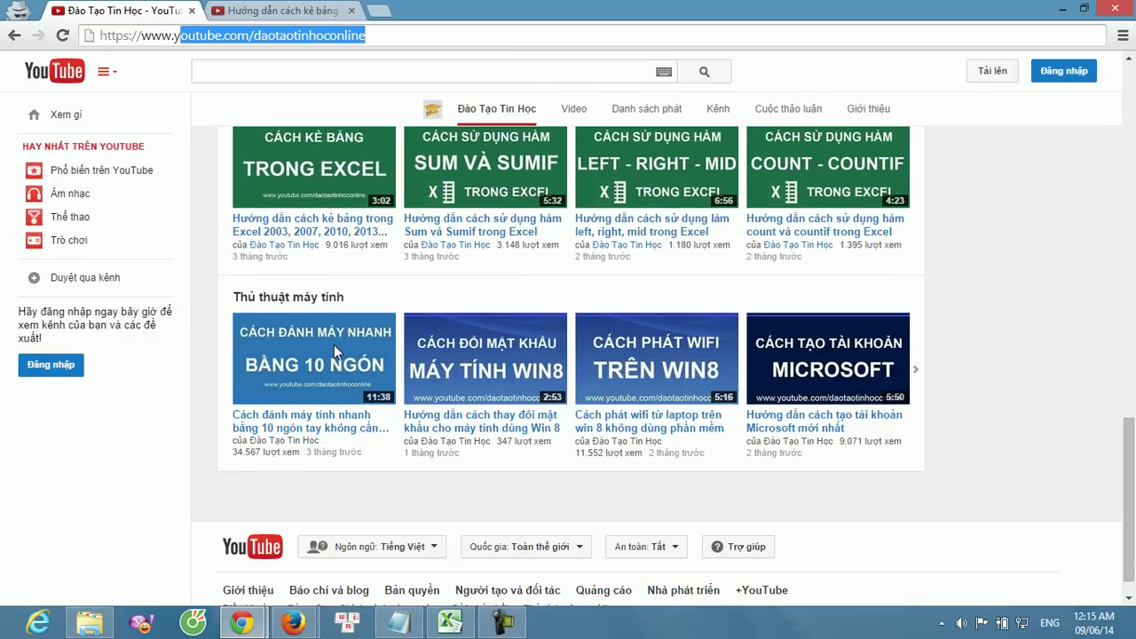
click(288, 9)
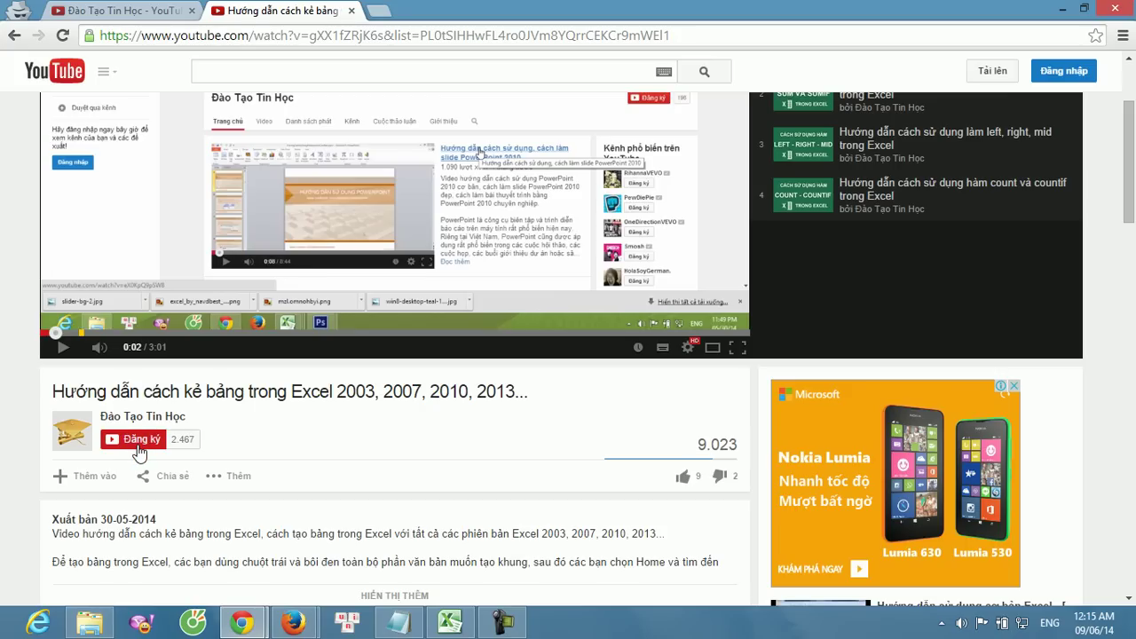
Step: Back in ChiTieu.xlsx, rewrite header A2 as 'Các loại chi phí sinh hoạt trong thang'
click(442, 622)
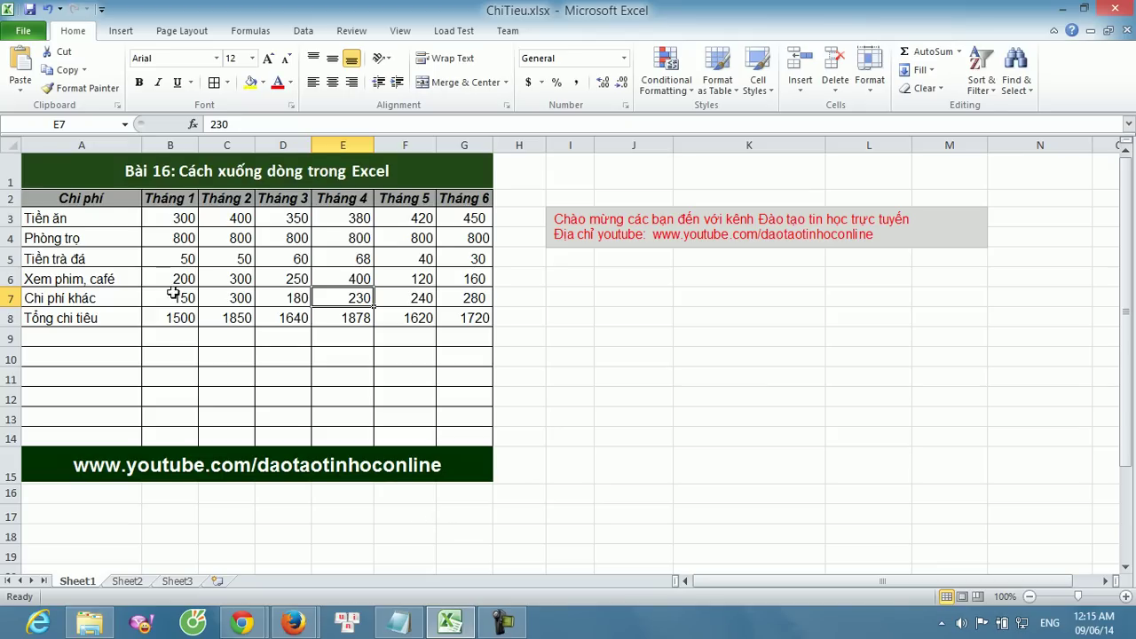
click(80, 195)
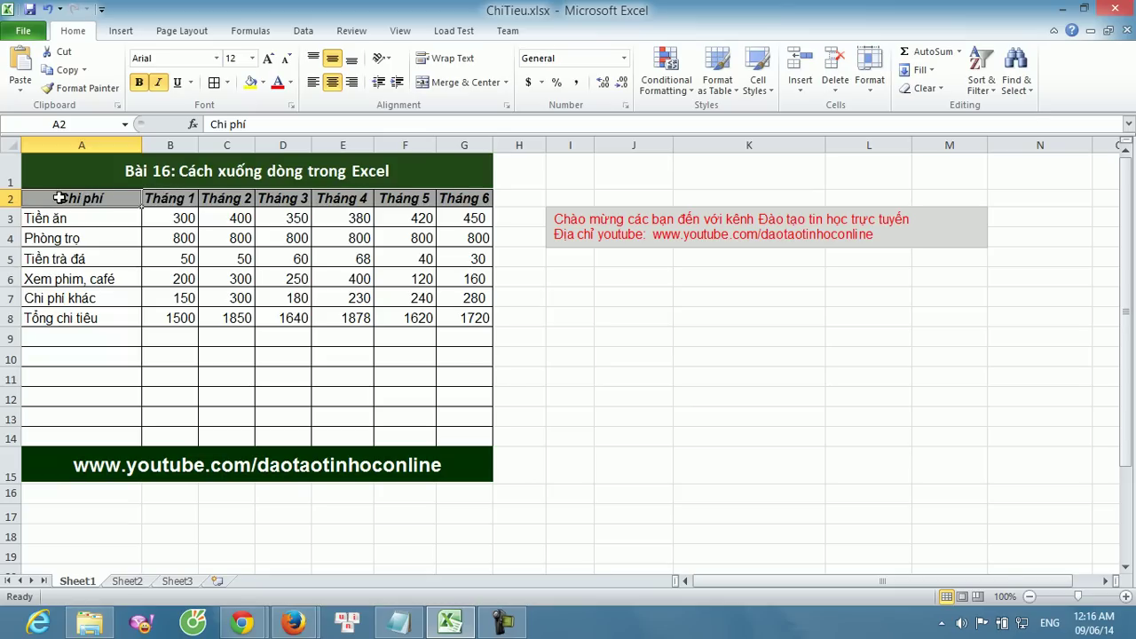
double_click(58, 197)
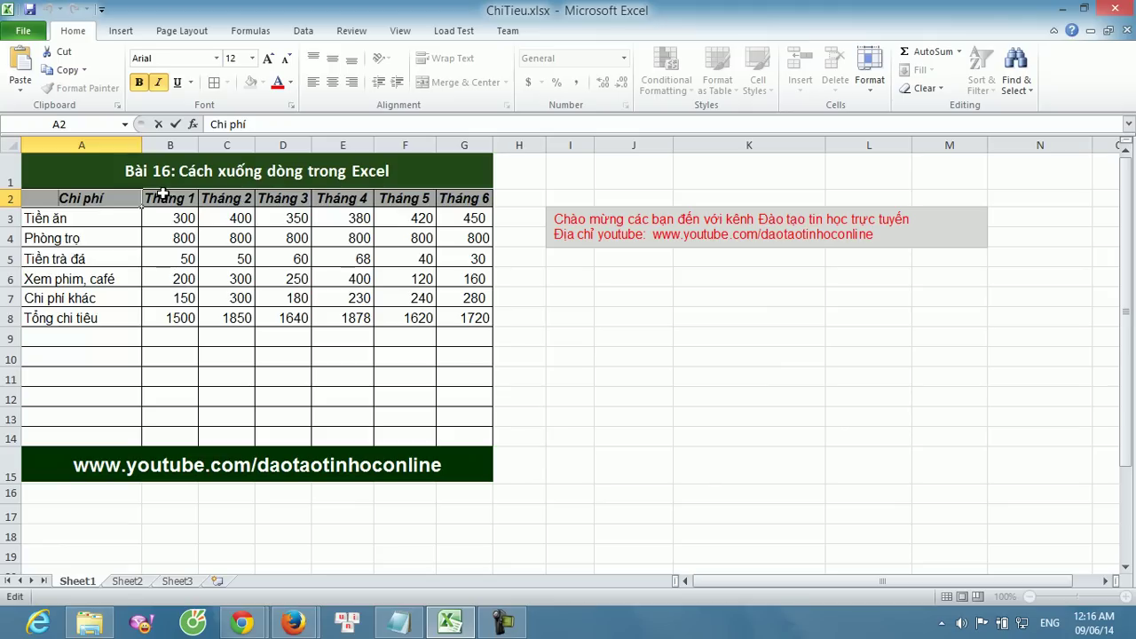
text(Các )
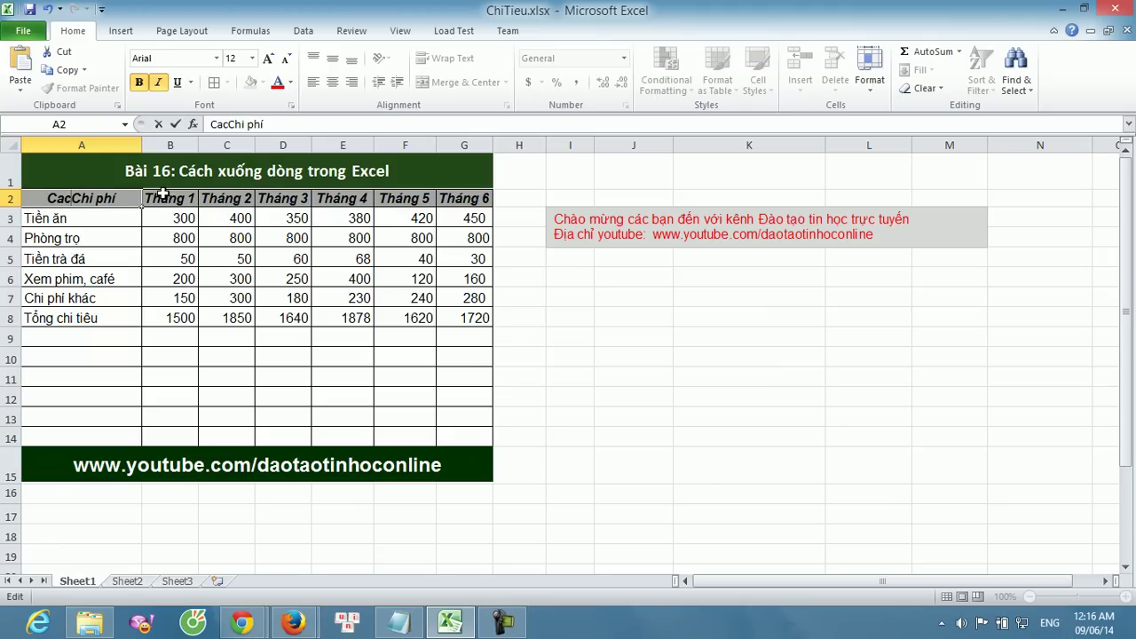
text(loại)
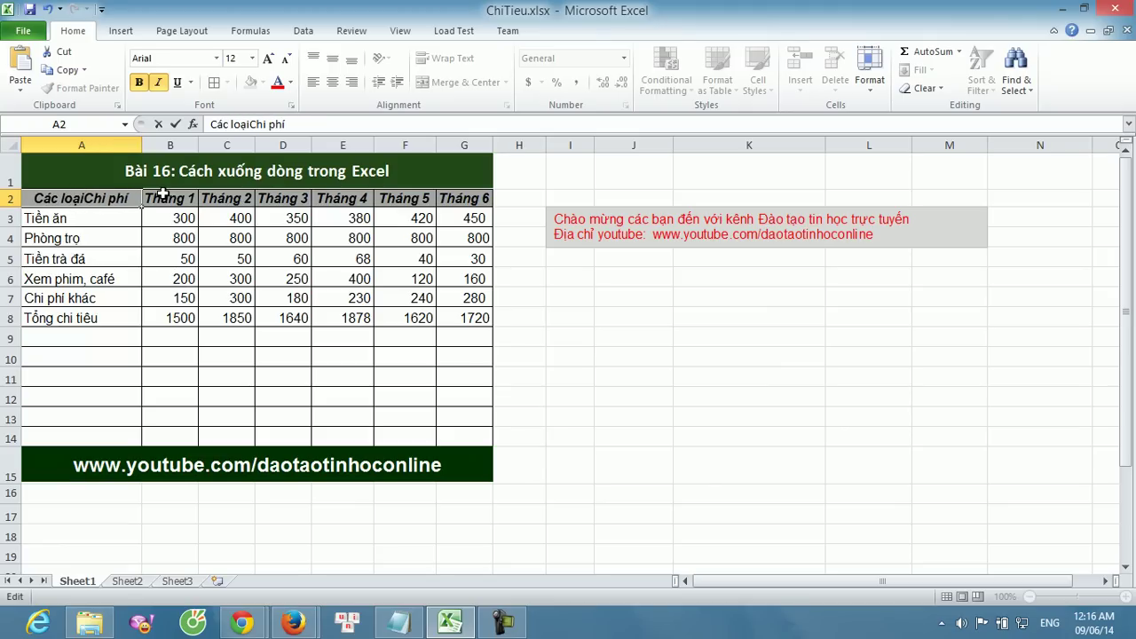
key(Delete)
text(c)
text(sinh hoạt trong thang)
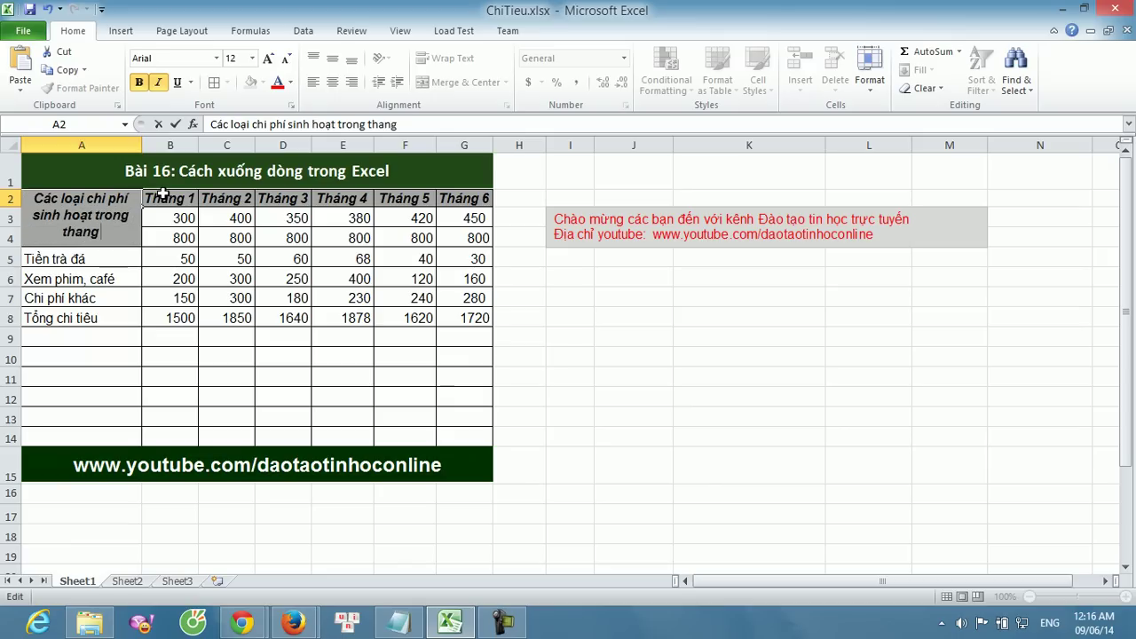
click(131, 414)
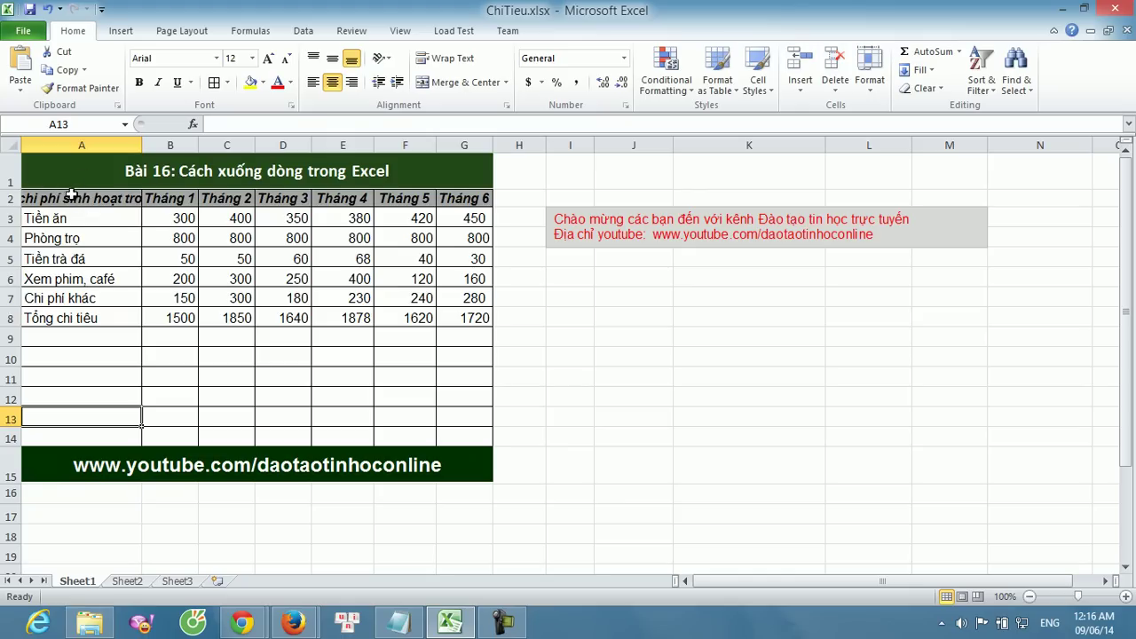
Step: Apply Wrap Text to A2 so it fits on three lines, then select the Tháng header cells
click(71, 193)
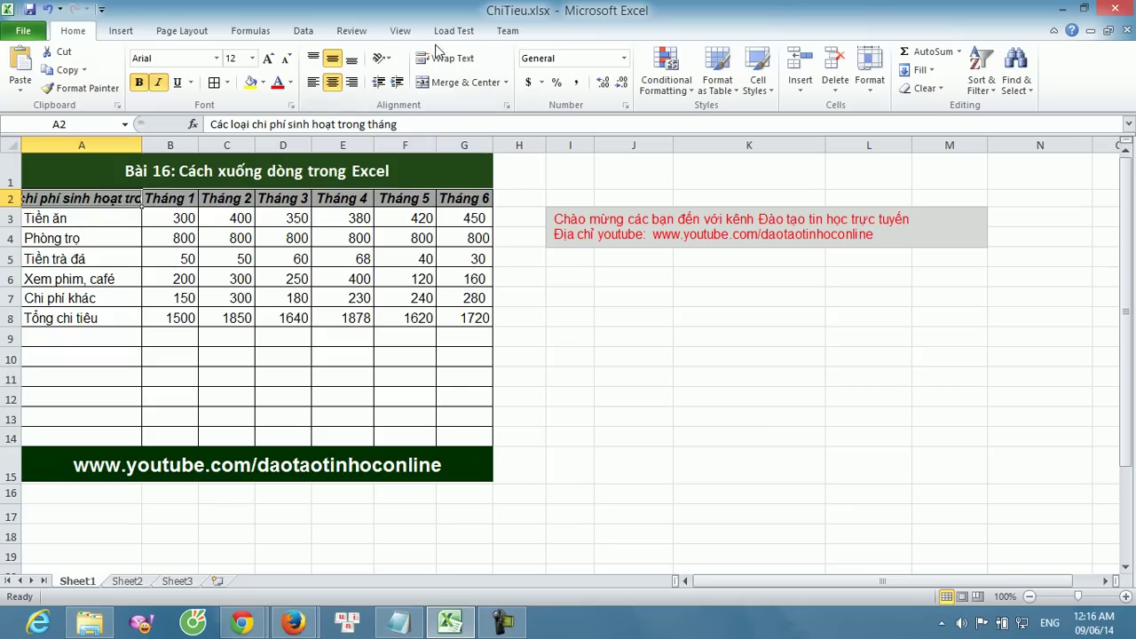
click(440, 61)
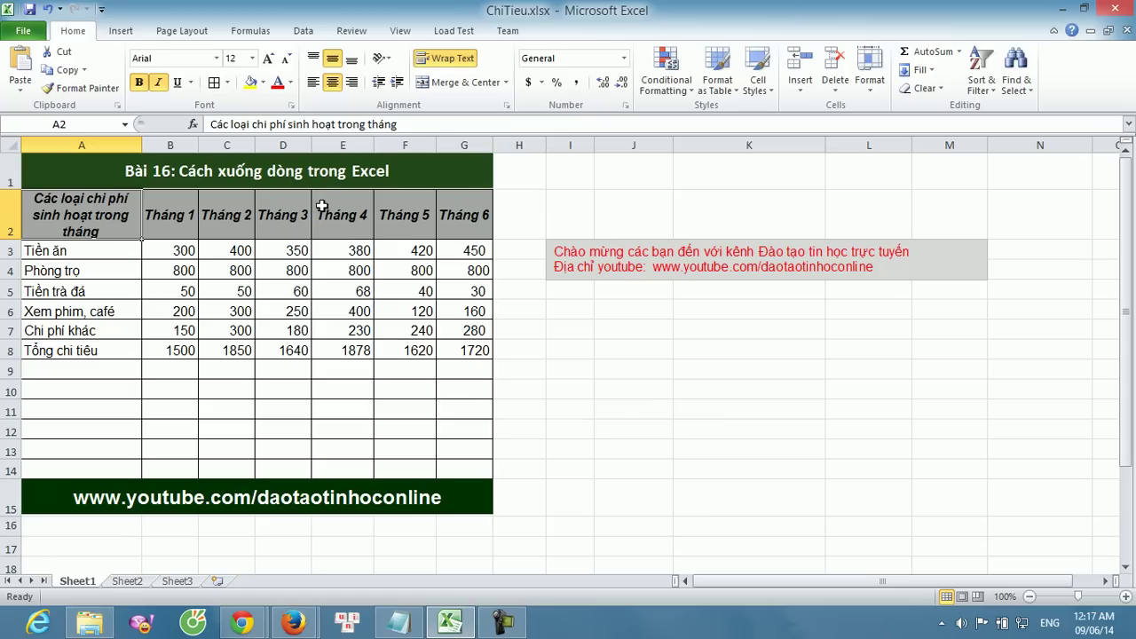
click(350, 209)
click(233, 211)
click(321, 200)
click(266, 211)
click(178, 213)
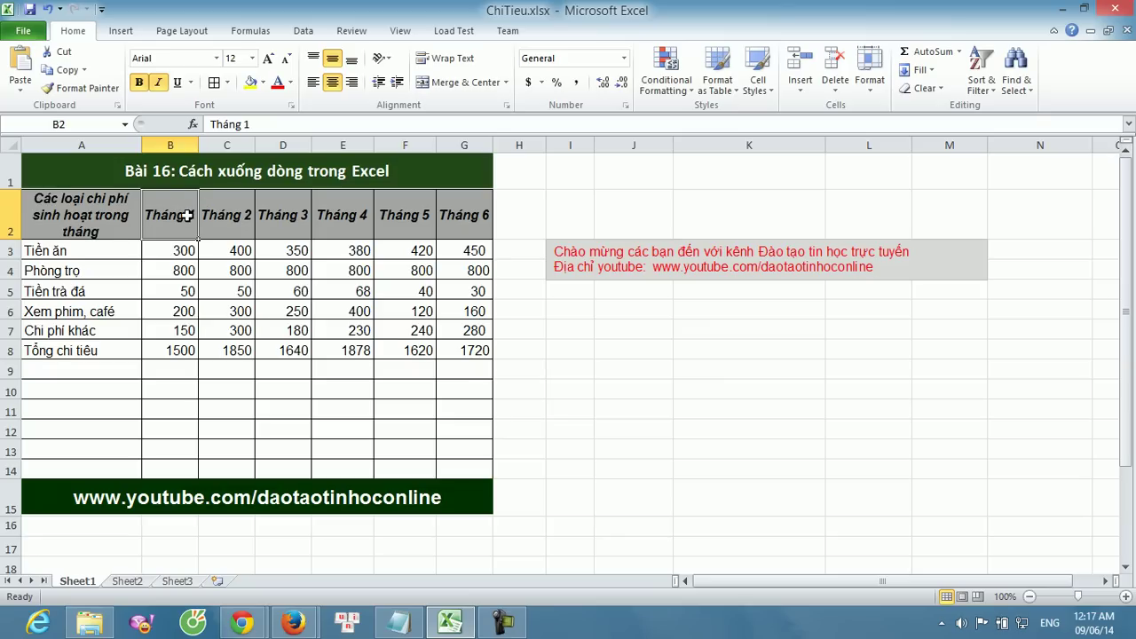
Step: Split the Tháng 1 header in B2 onto two lines, with 1 below Tháng
key(F2)
key(Left)
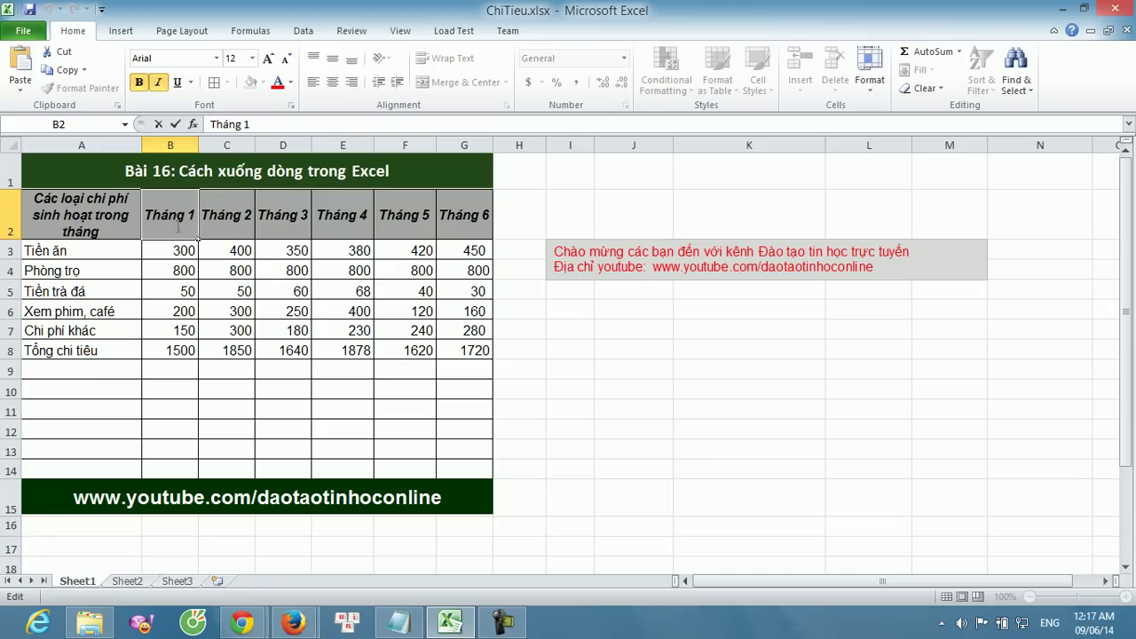
key(BackSpace)
key(alt+Return)
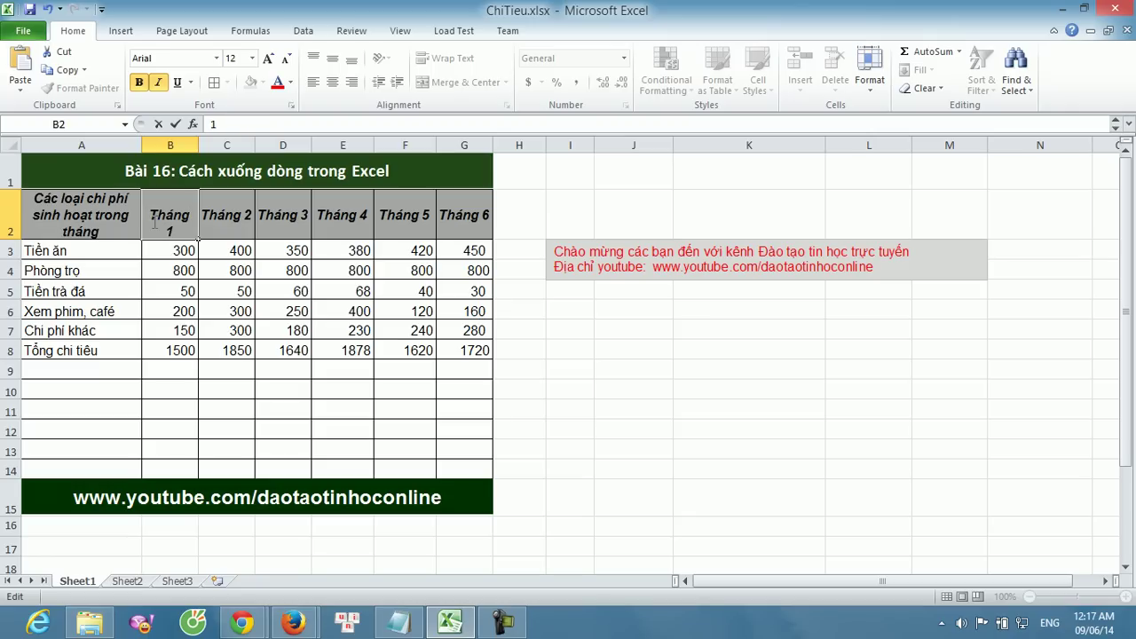
click(242, 255)
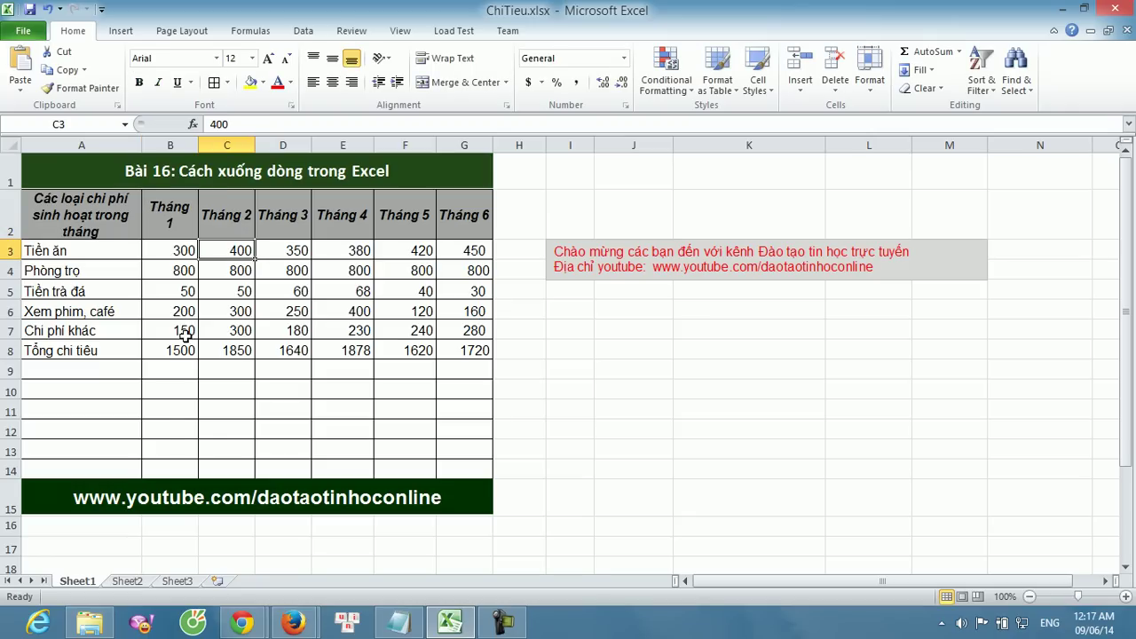
Step: Split the Tháng 2 and Tháng 3 headers in C2 and D2 onto two lines the same way
click(237, 213)
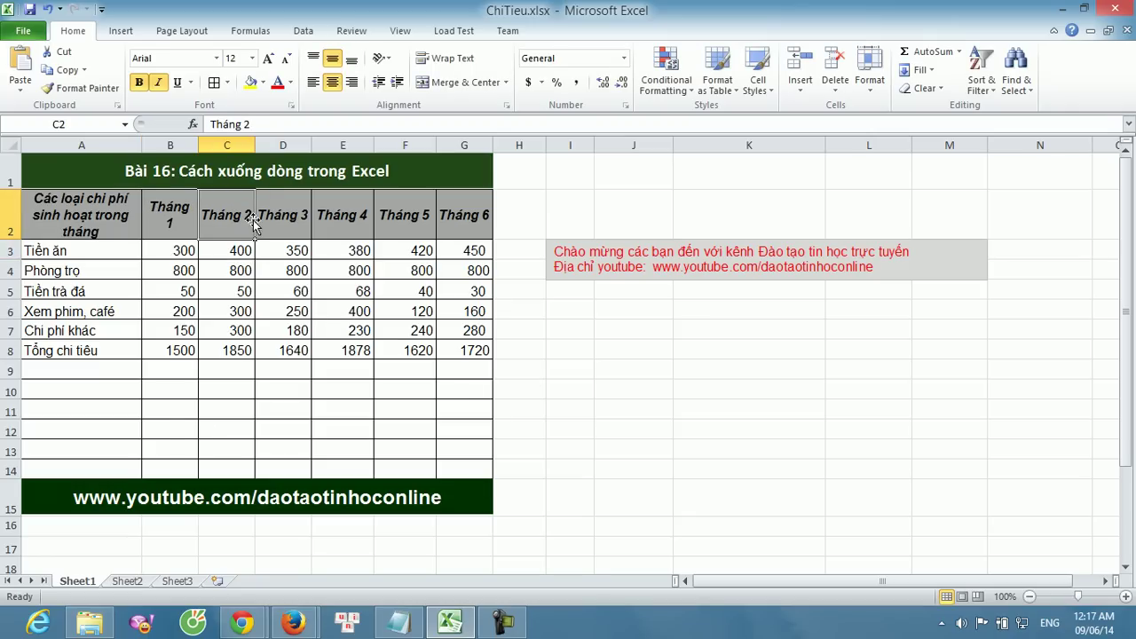
double_click(237, 213)
key(BackSpace)
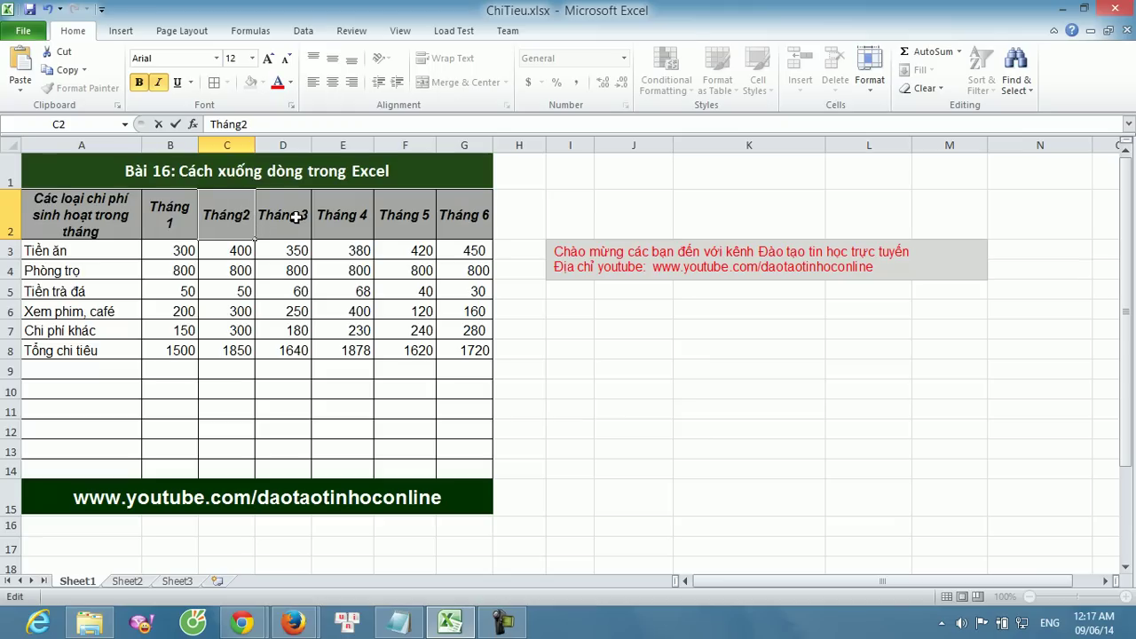
key(alt+Return)
click(295, 217)
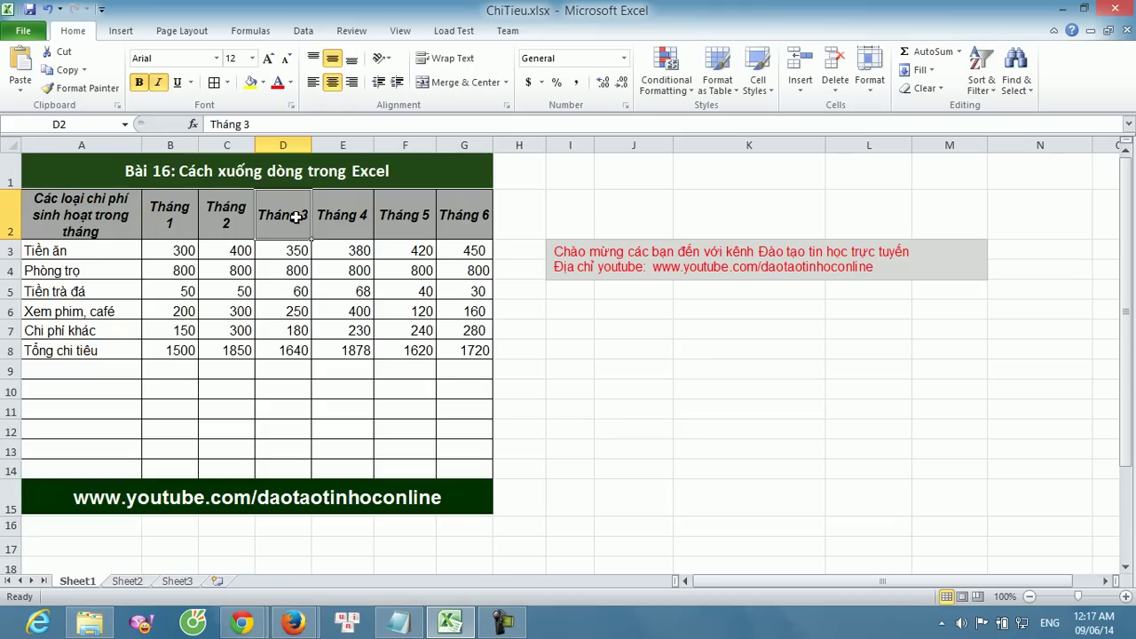
double_click(303, 216)
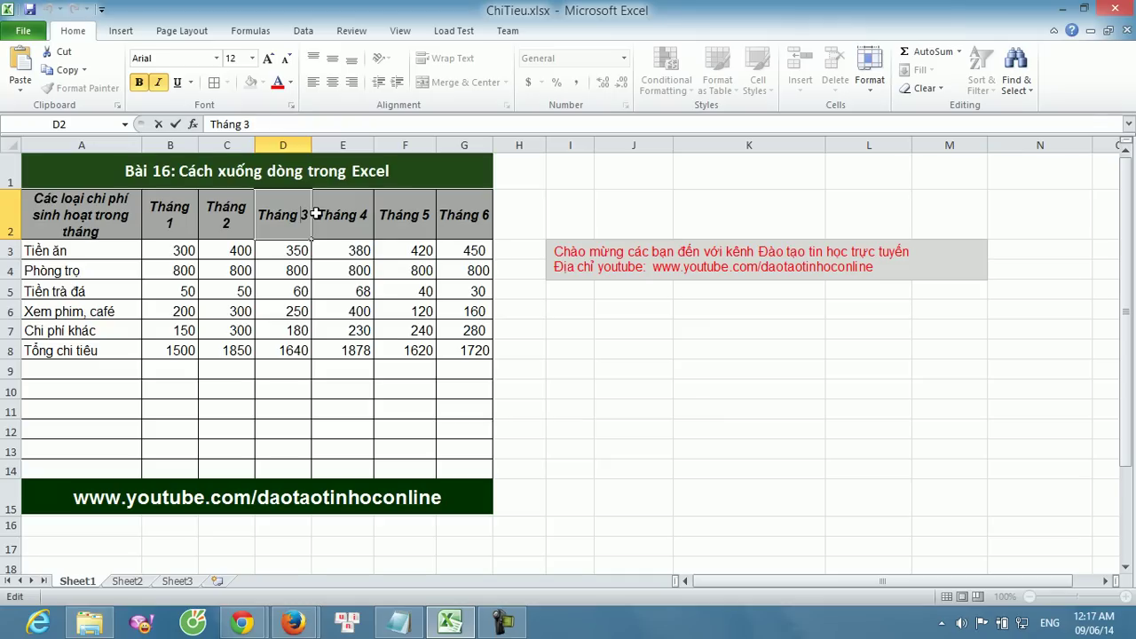
key(BackSpace)
key(alt)
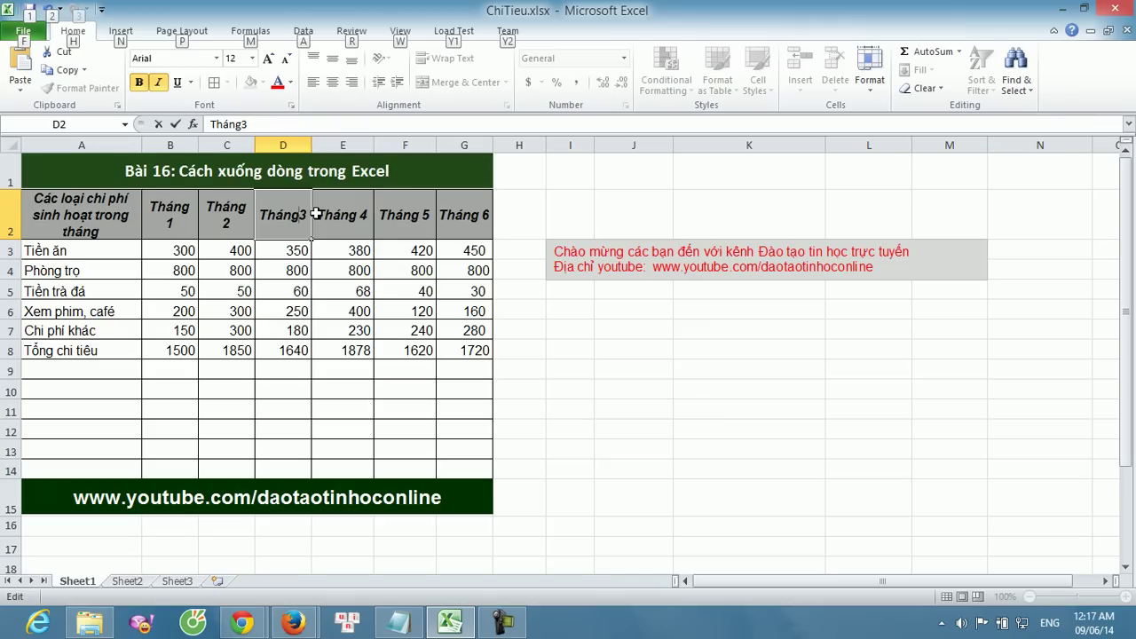
key(alt+Return)
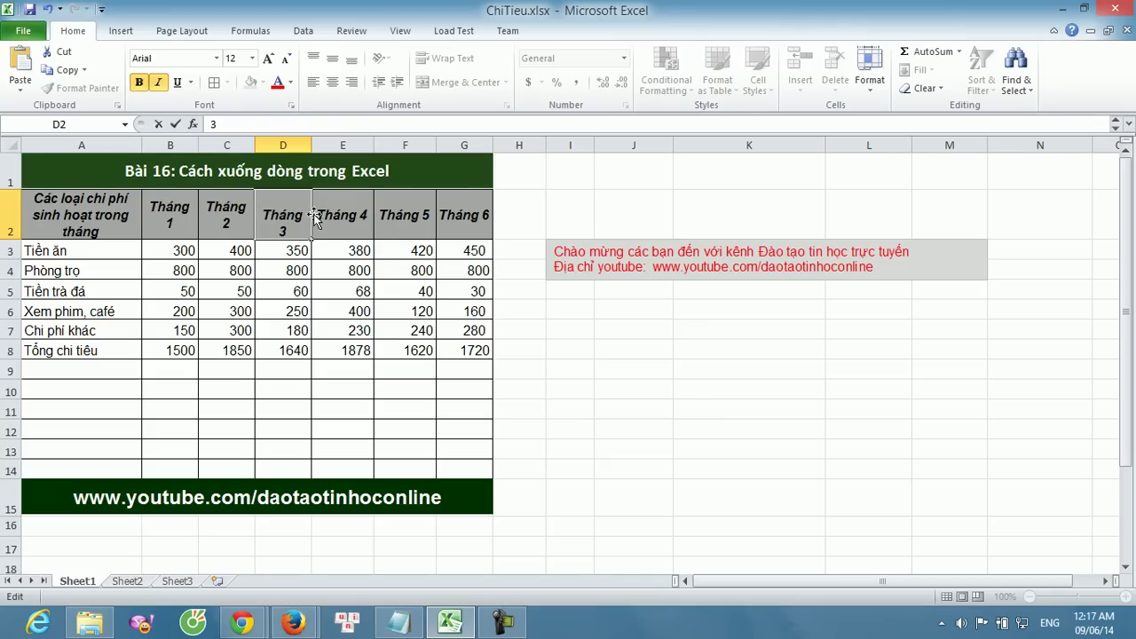
click(702, 310)
click(636, 365)
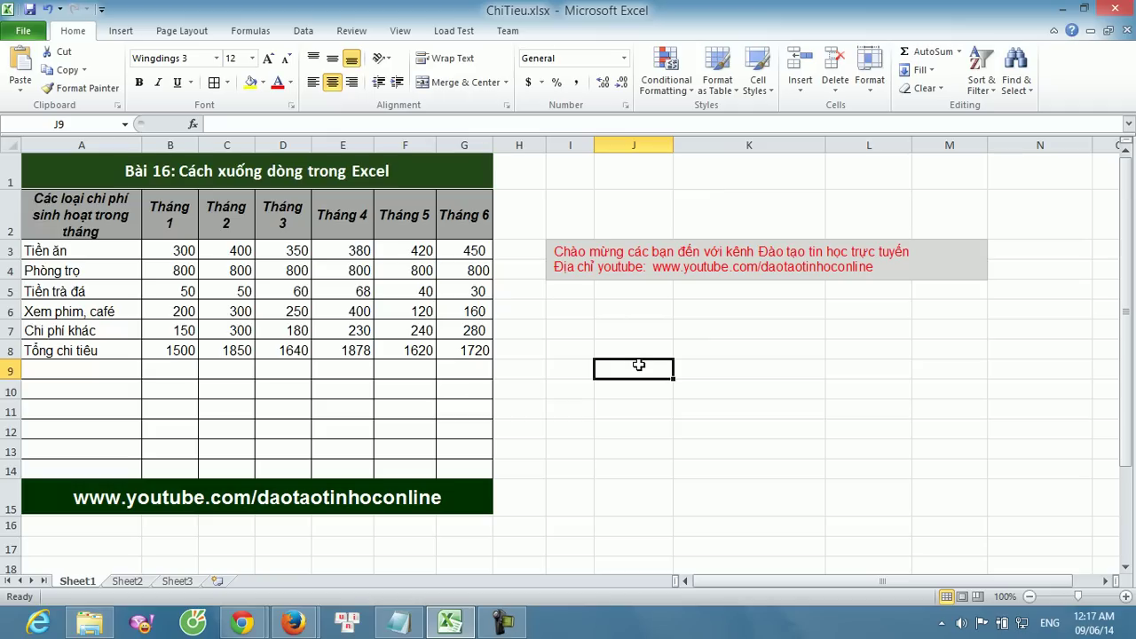
Step: Copy the text box's first line, 'Chào mừng các bạn đến với kênh Đào tạo tin học trực tuyến', into J8
click(596, 251)
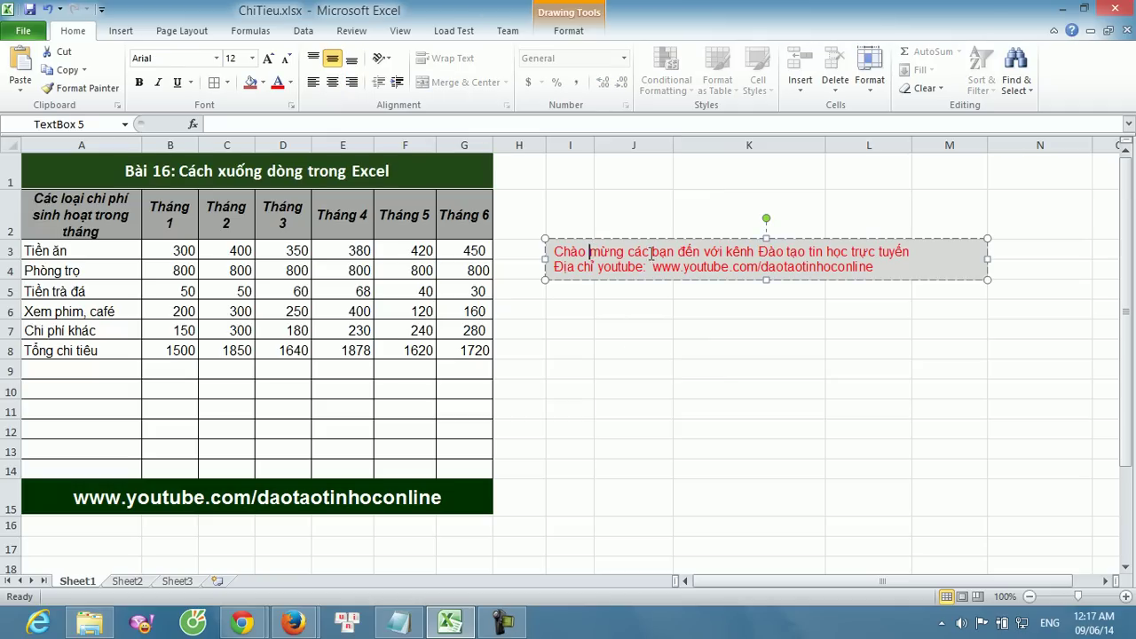
drag(918, 252, 571, 246)
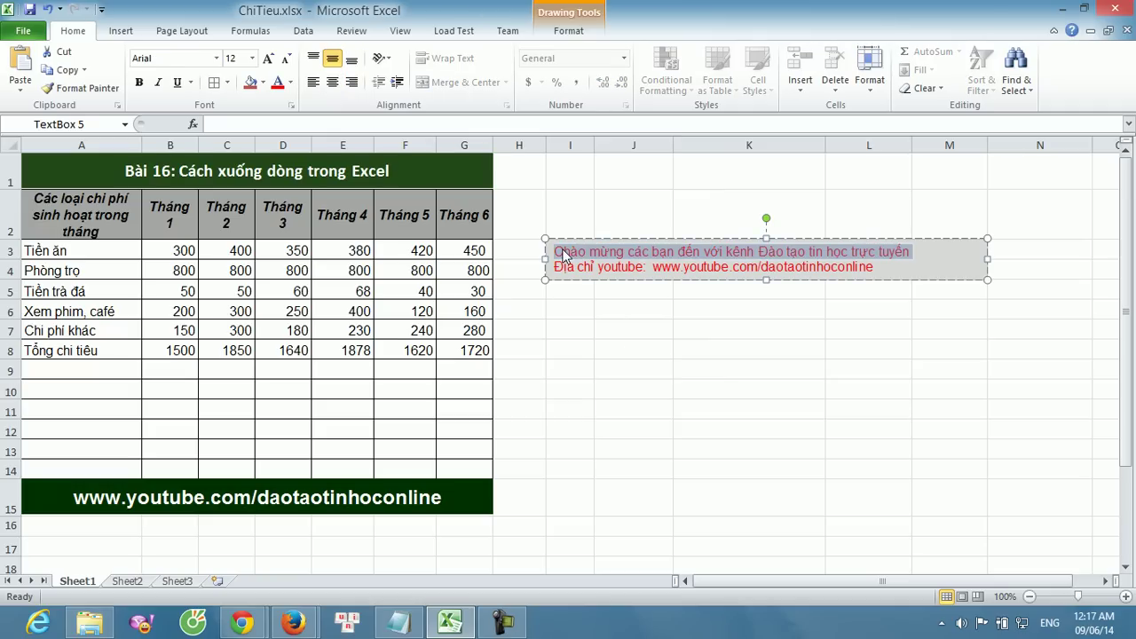
click(641, 349)
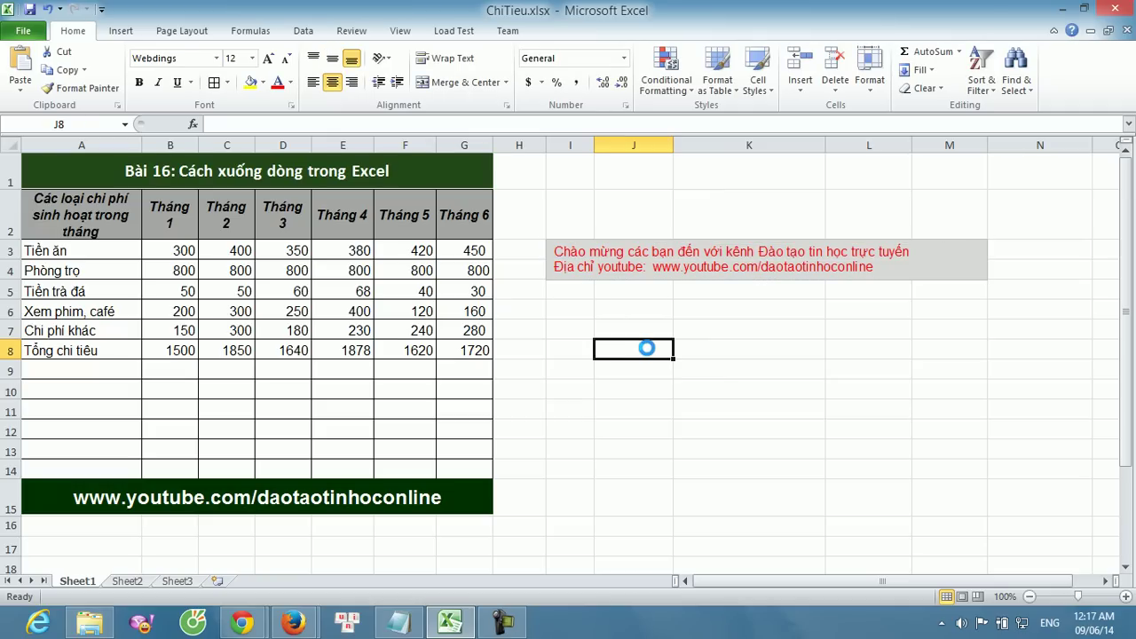
text(Chào mừng các bạn đến với kênh Đào tạo tin học trực tuyến)
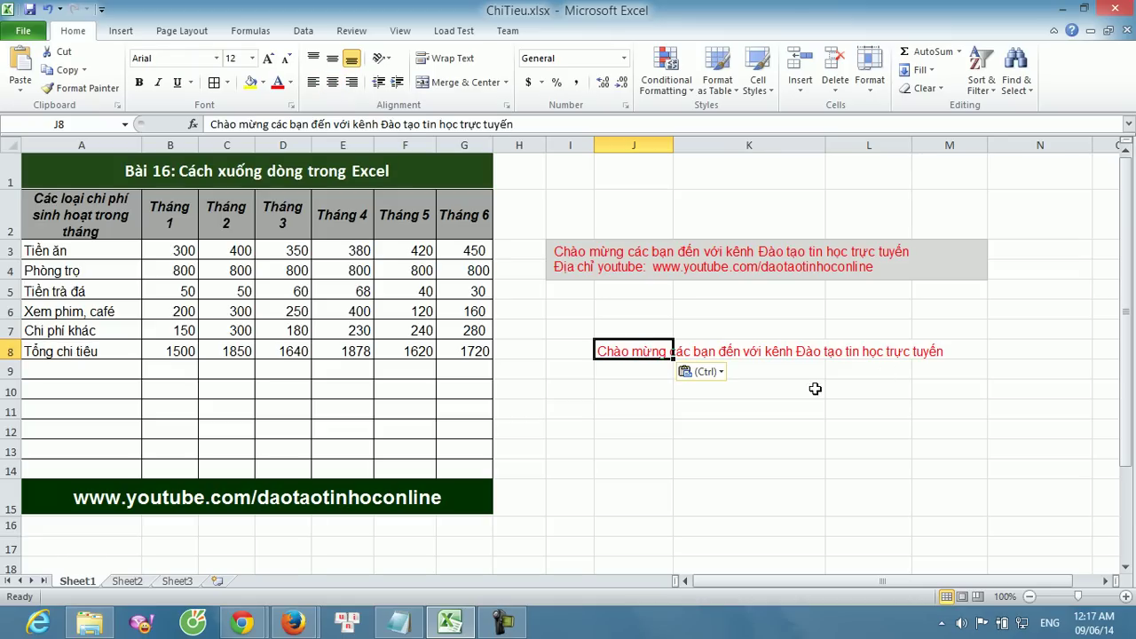
click(815, 389)
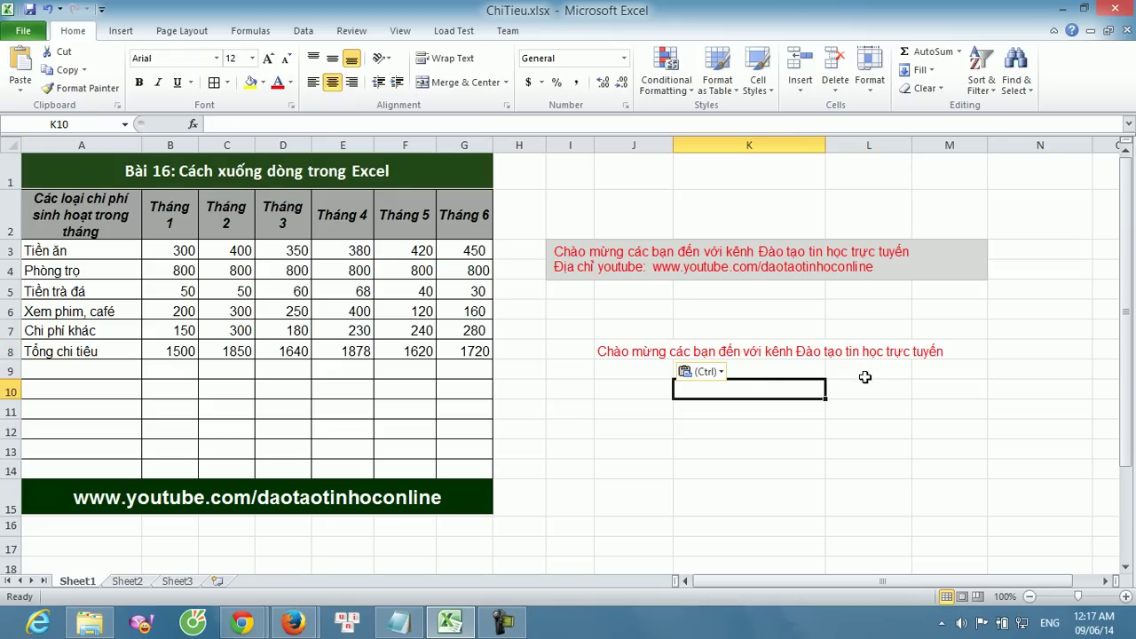
click(600, 348)
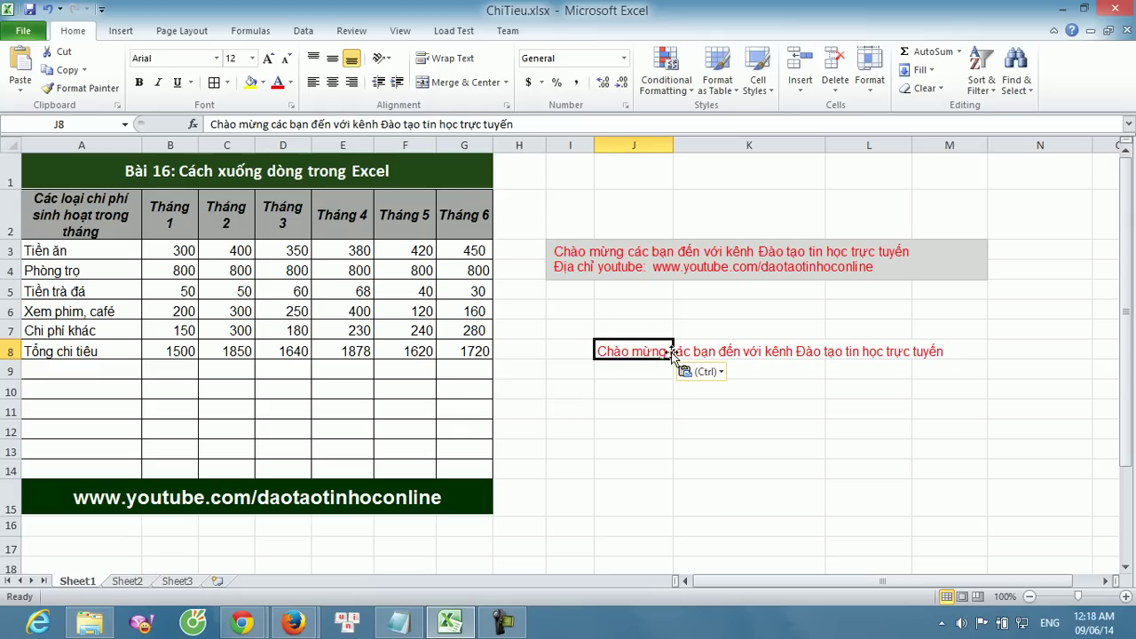
Step: Break the J8 greeting onto four lines after Chào mừng, before với kênh, and before trực tuyến
double_click(667, 352)
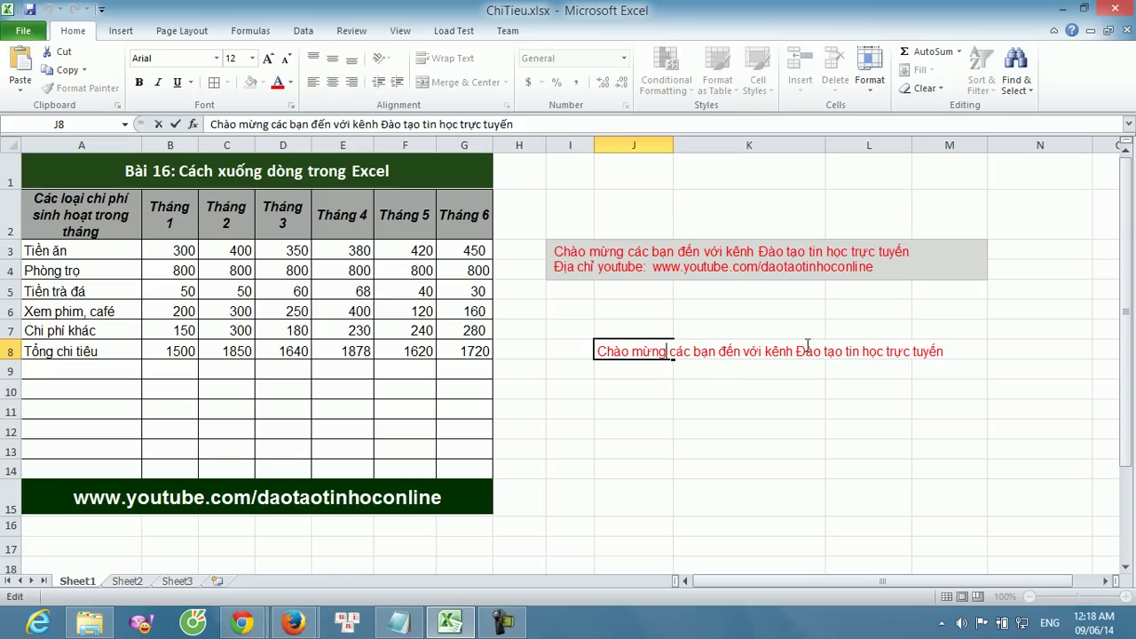
key(alt+Return)
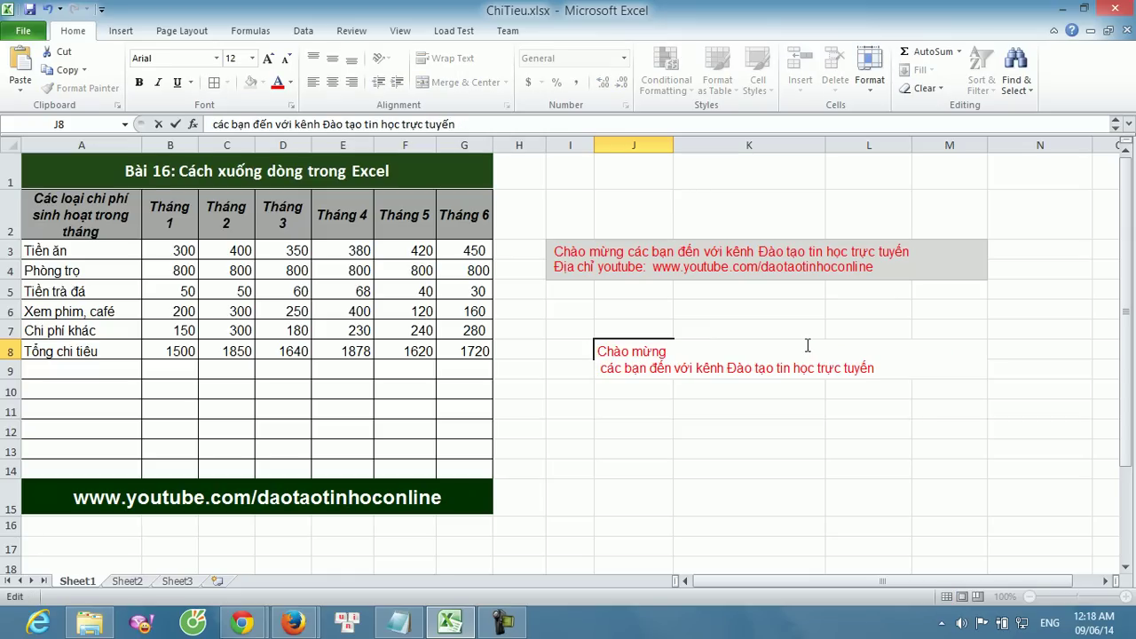
key(Delete)
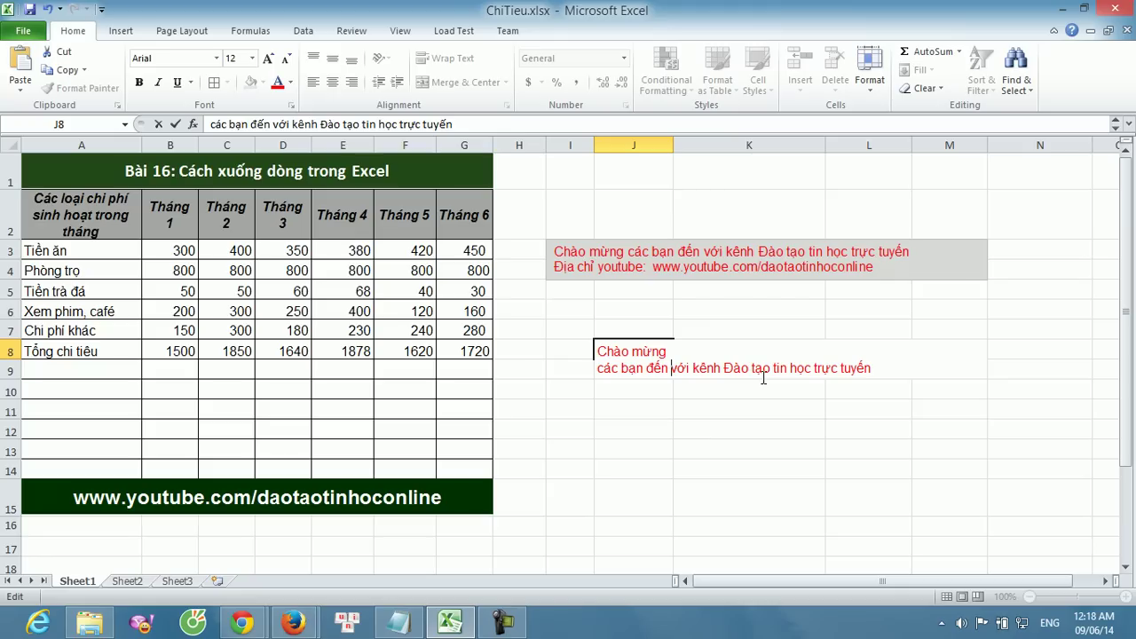
key(BackSpace)
key(alt+Return)
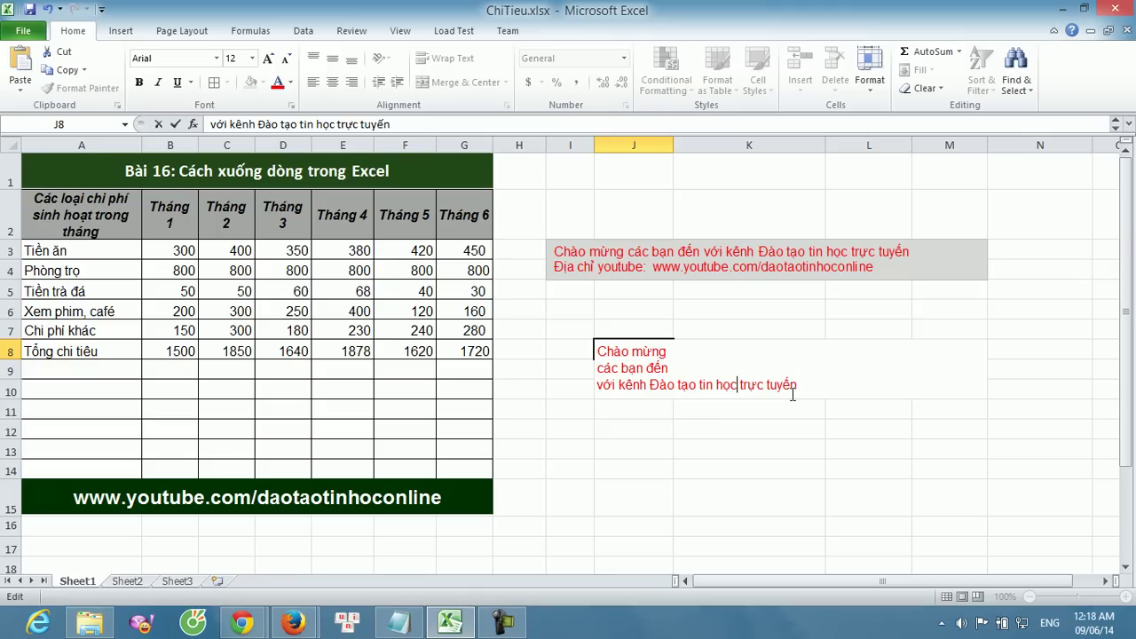
key(alt+Return)
click(690, 447)
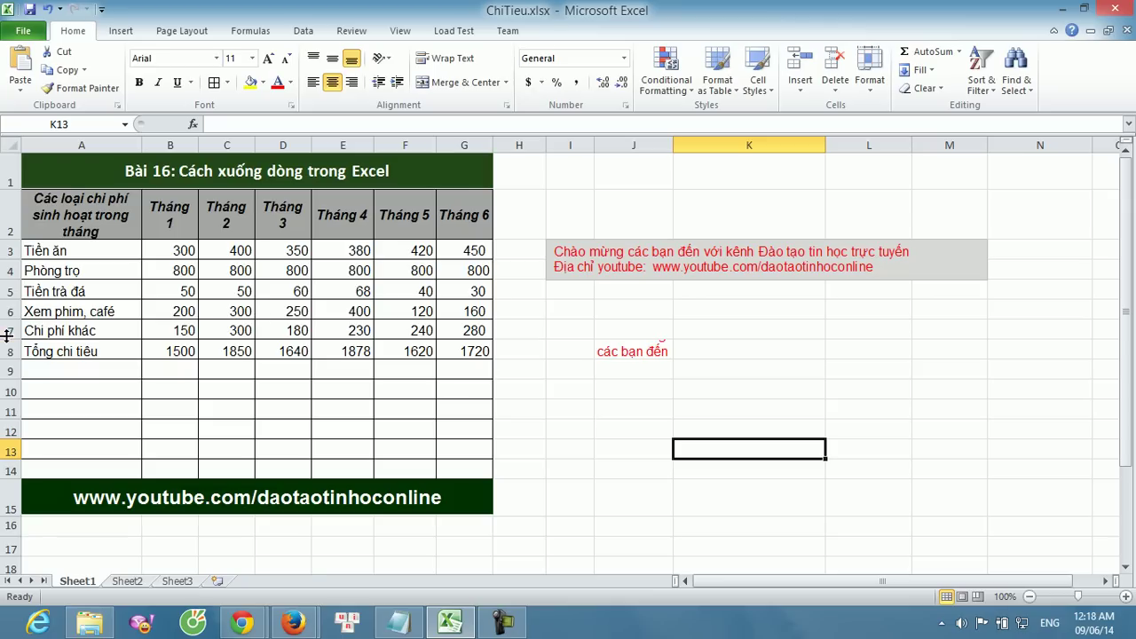
Step: Make row 8 taller to show every line, then show the YouTube Excel table-borders tutorial
drag(7, 360, 5, 400)
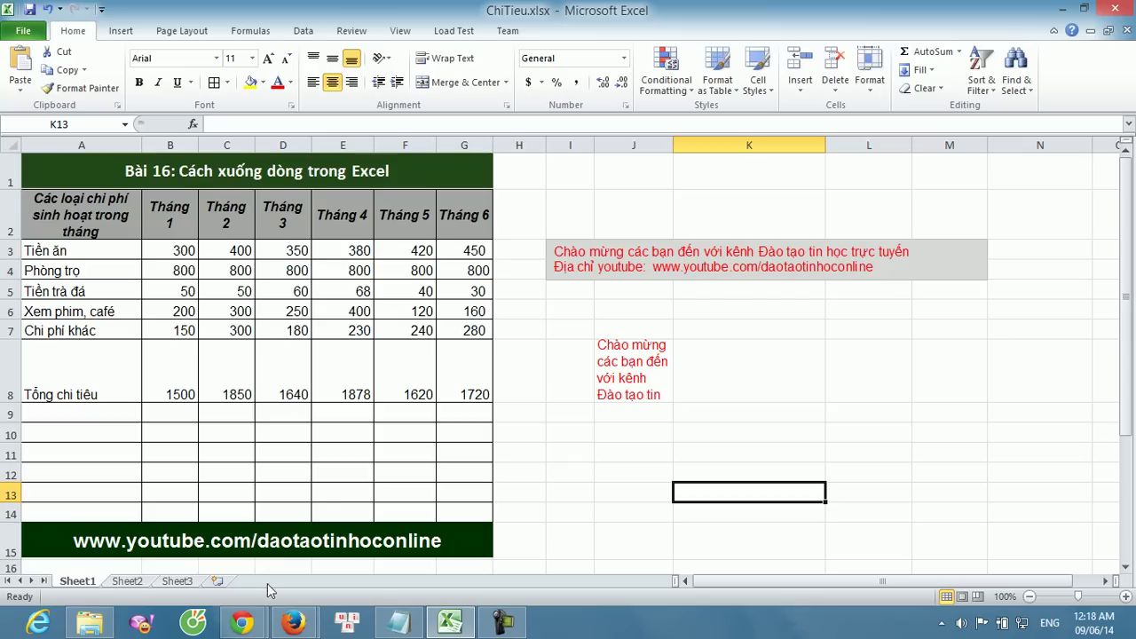
click(246, 625)
click(257, 509)
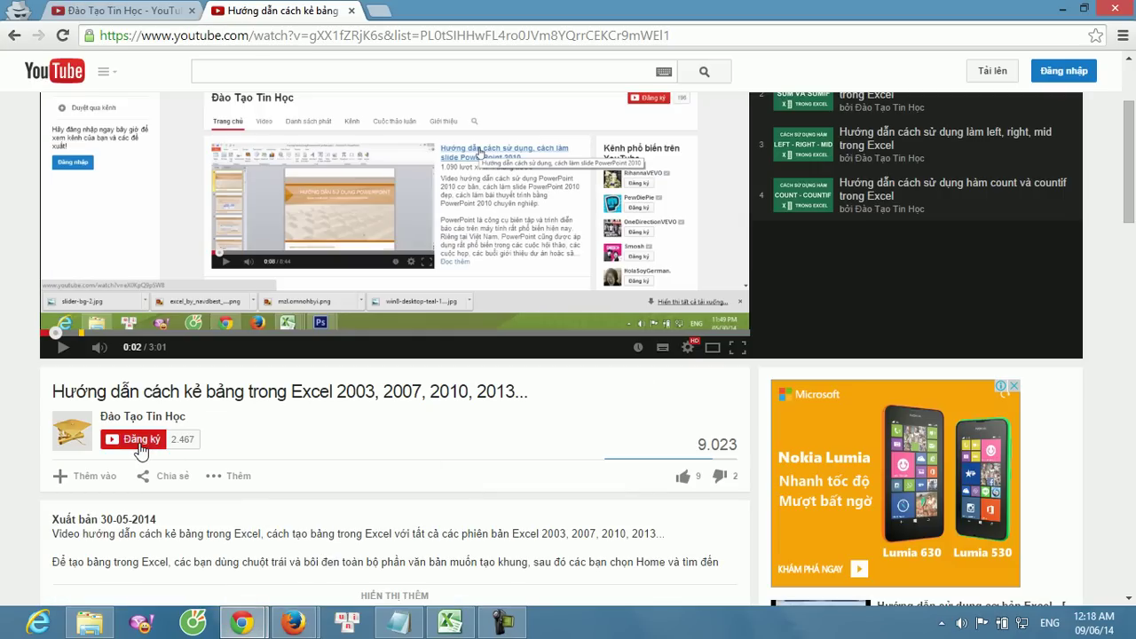